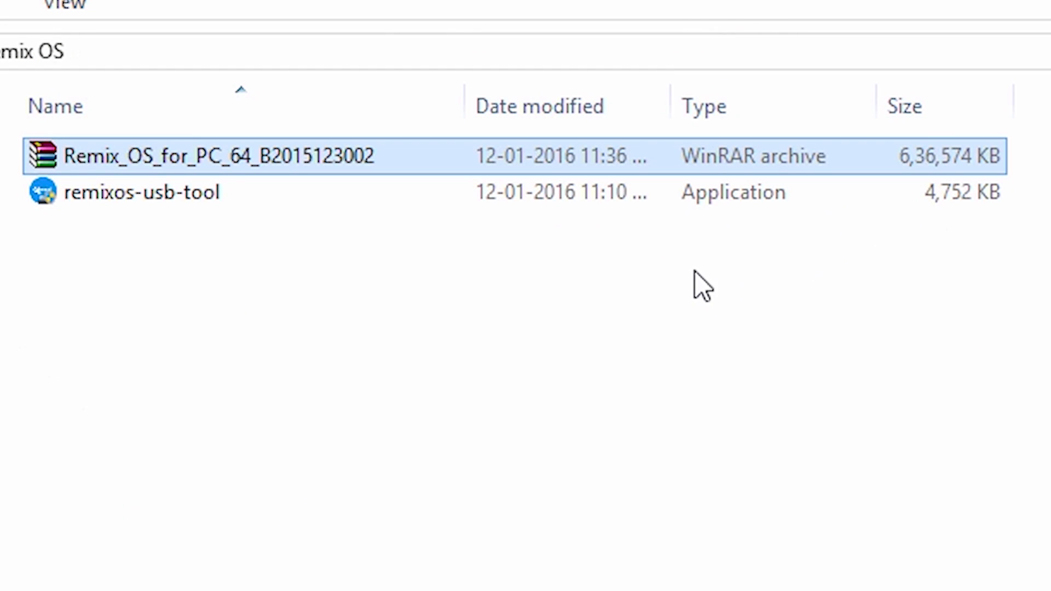
click(694, 286)
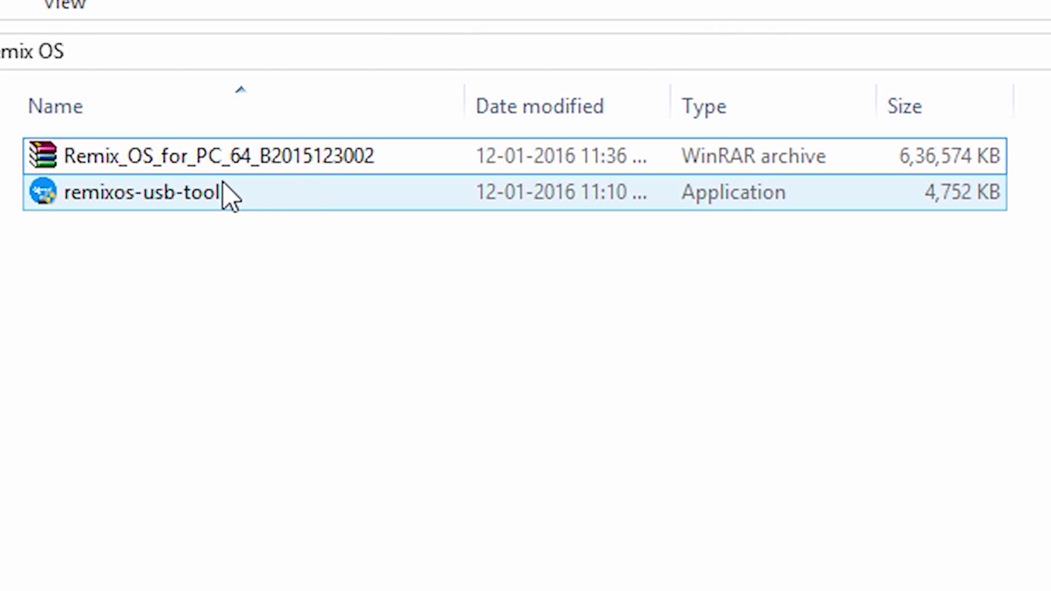
click(250, 168)
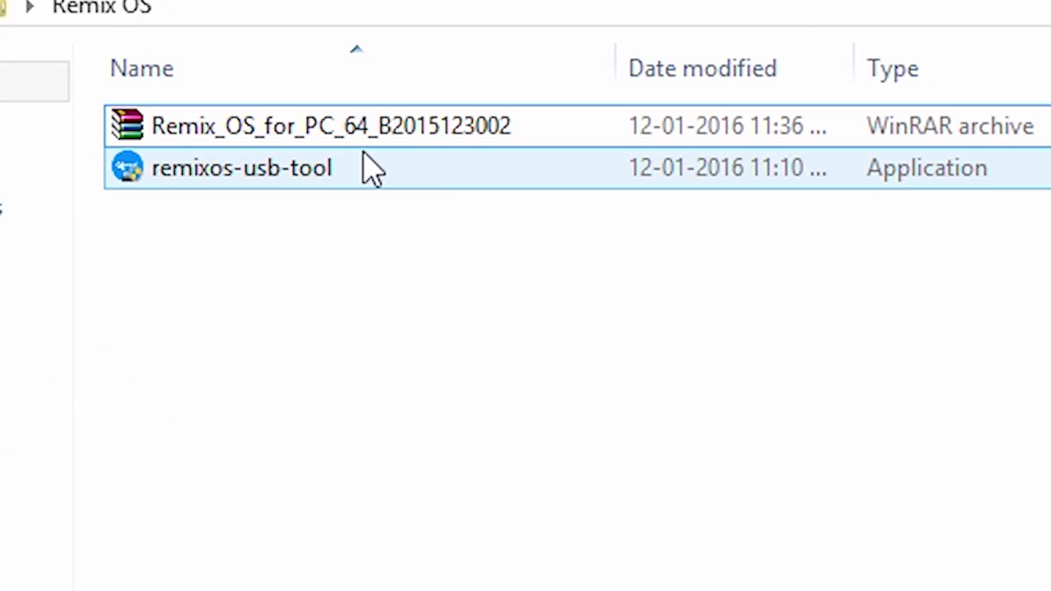
click(368, 132)
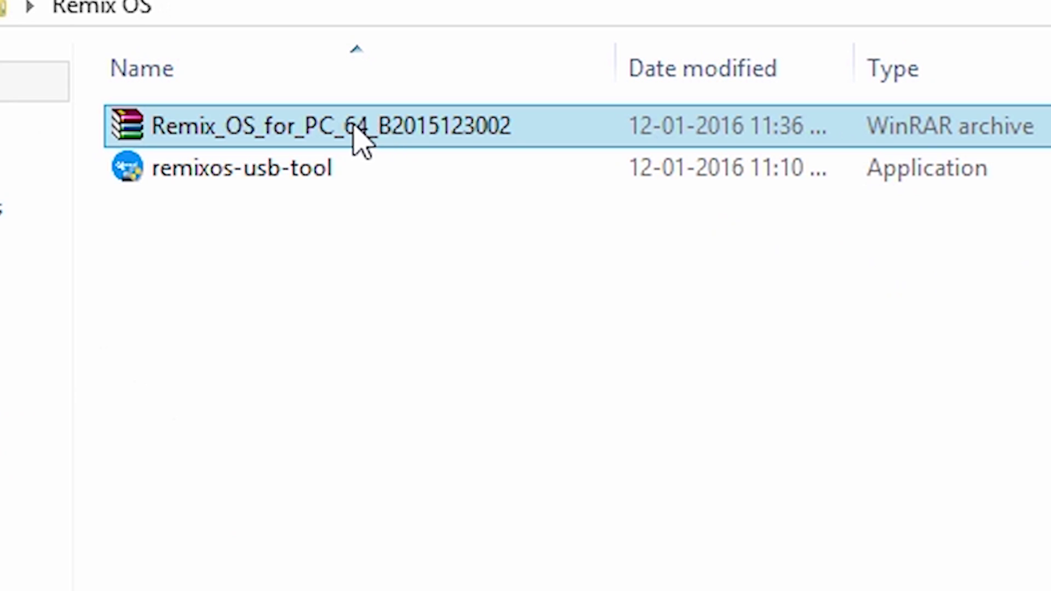
right_click(385, 135)
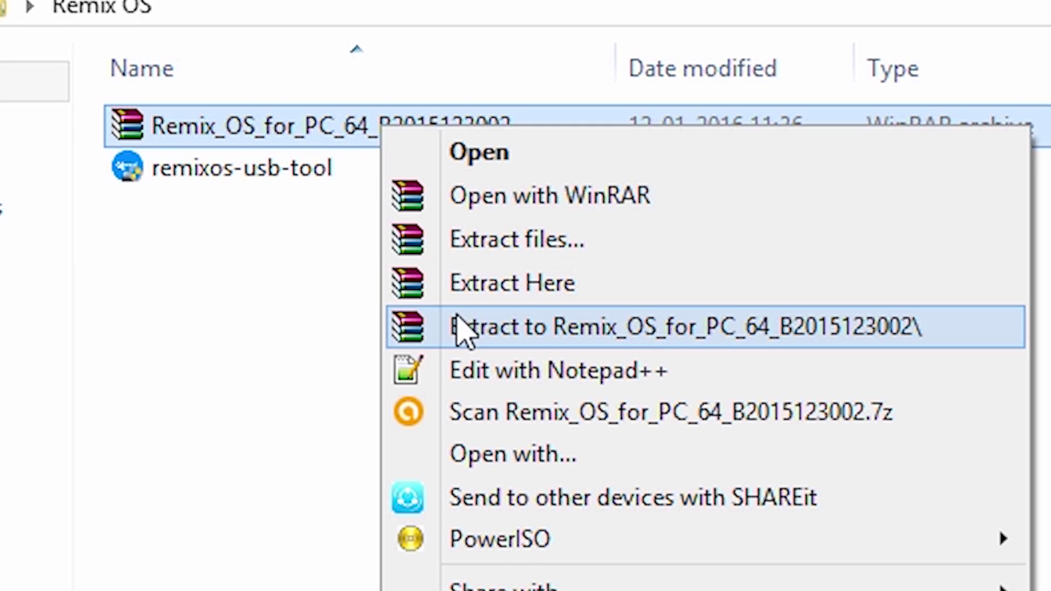
click(464, 335)
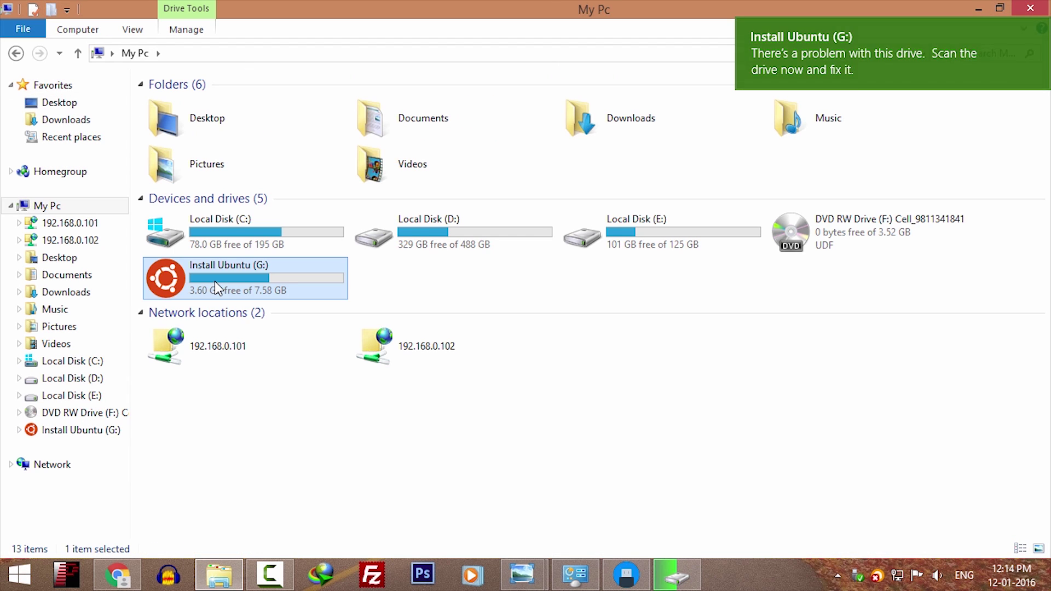
Format the Install Ubuntu (G:) pen drive as FAT32, confirming the erase warning
right_click(211, 282)
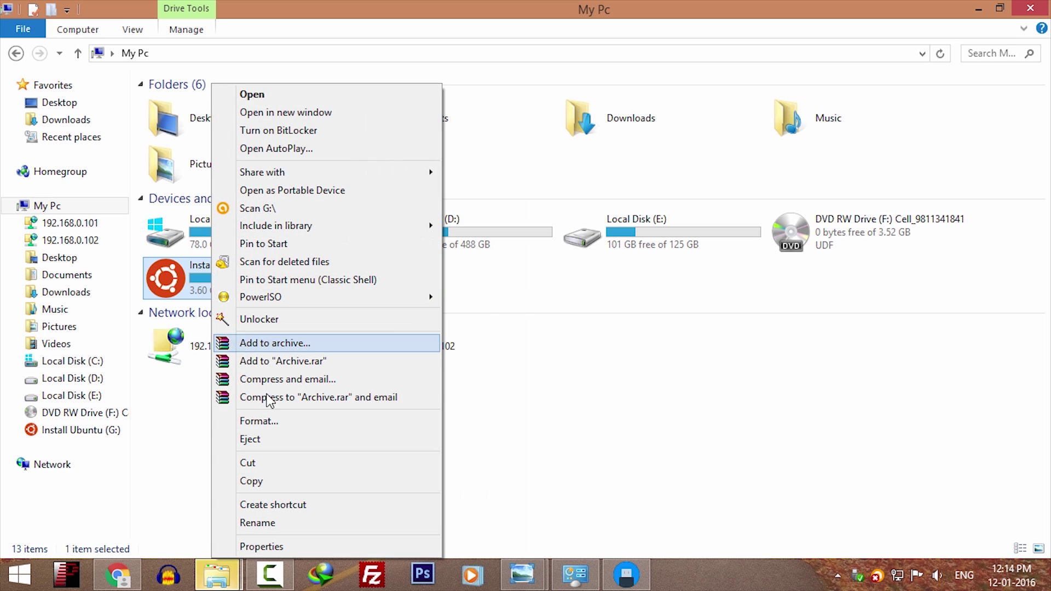
click(261, 423)
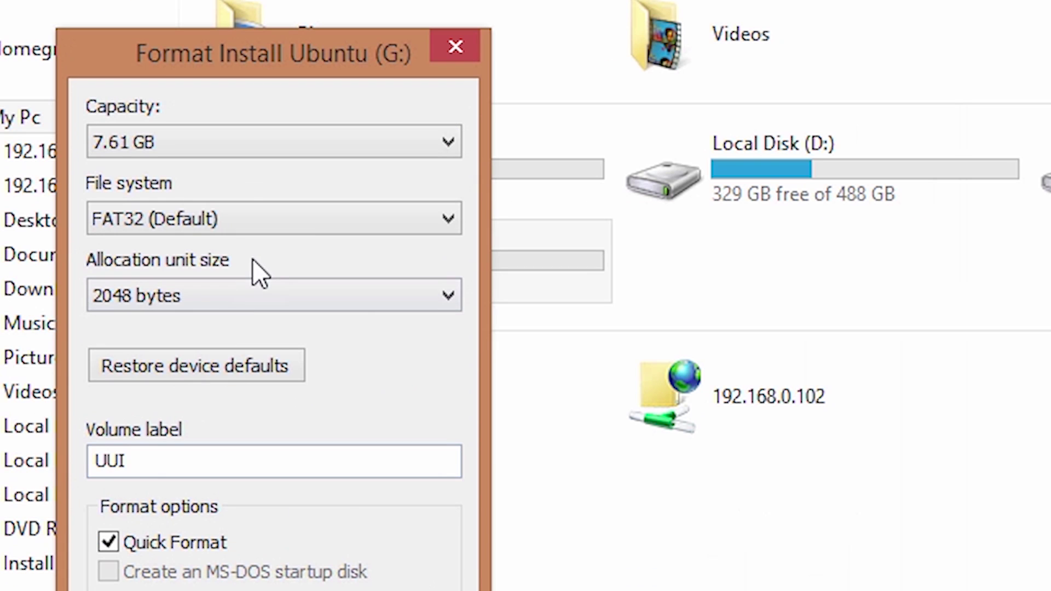
click(233, 221)
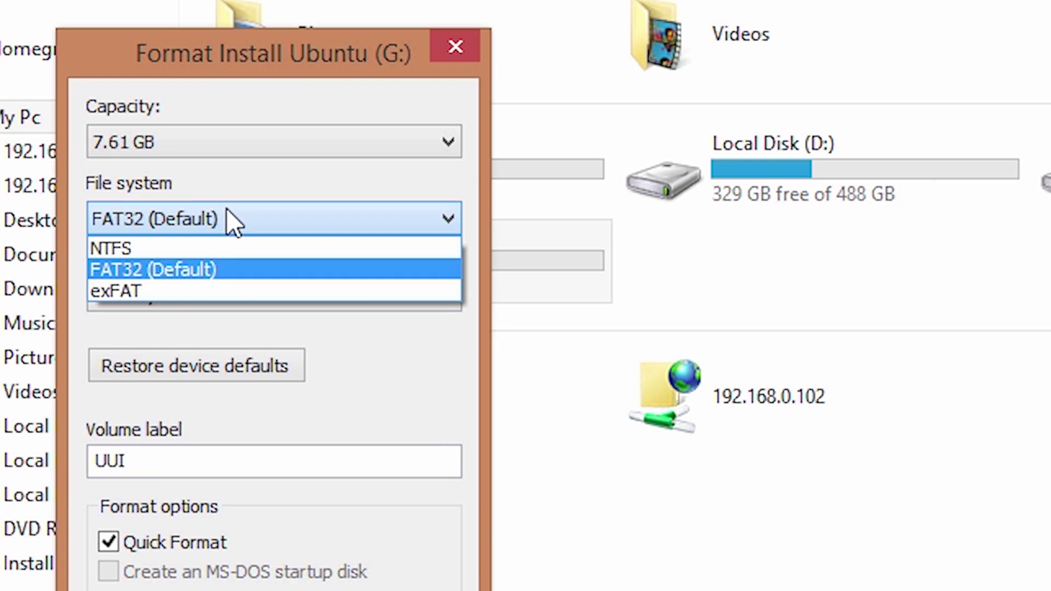
click(197, 270)
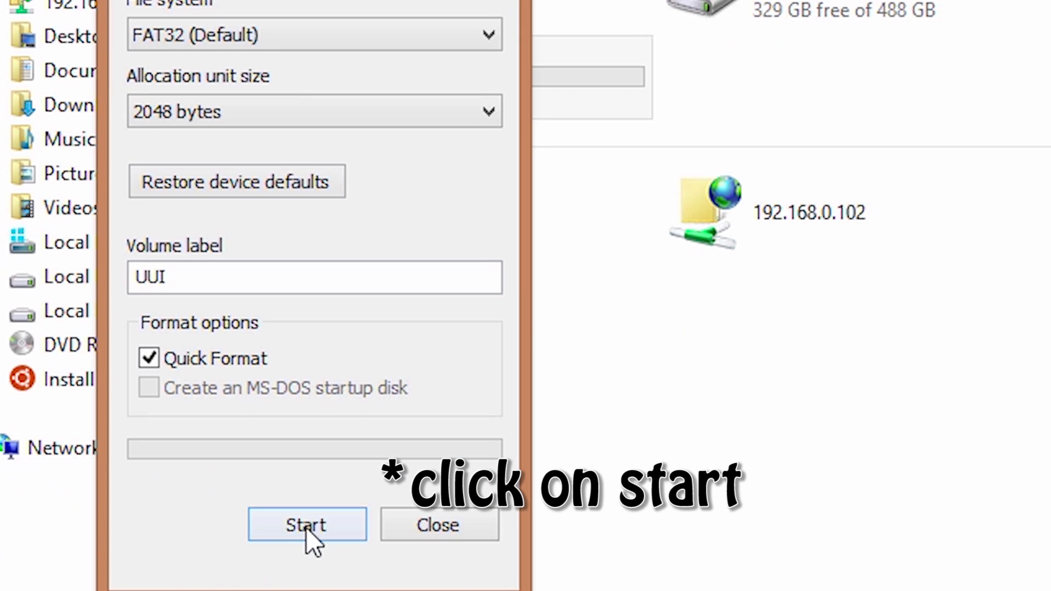
click(310, 522)
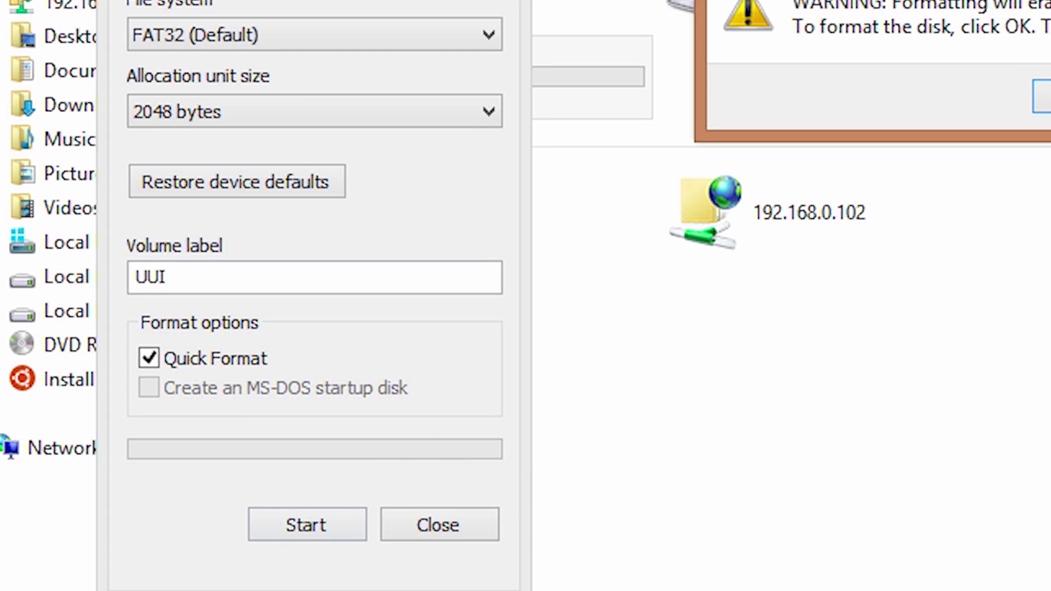
click(568, 292)
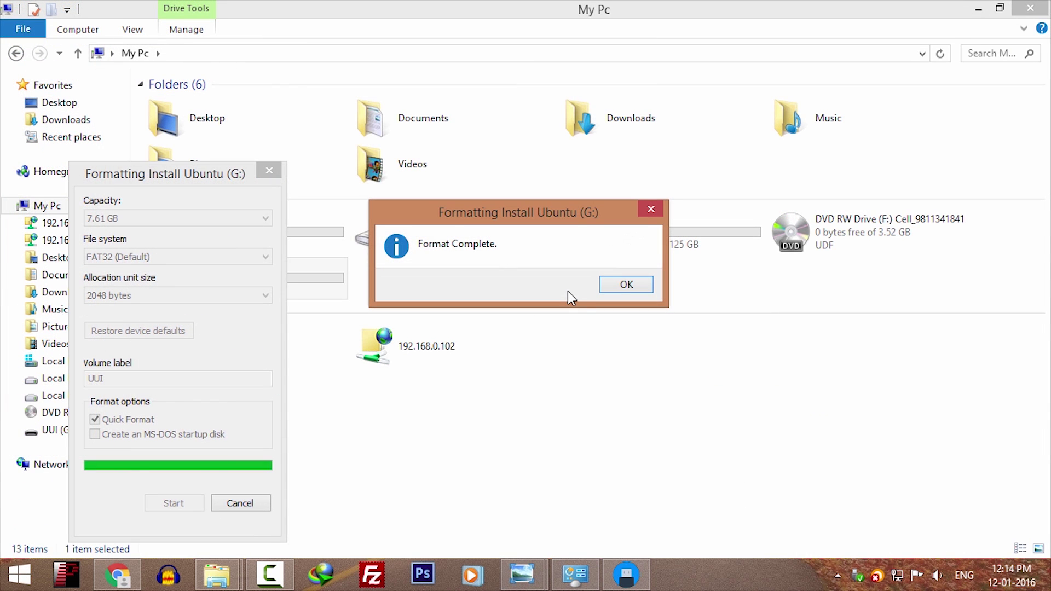
click(626, 288)
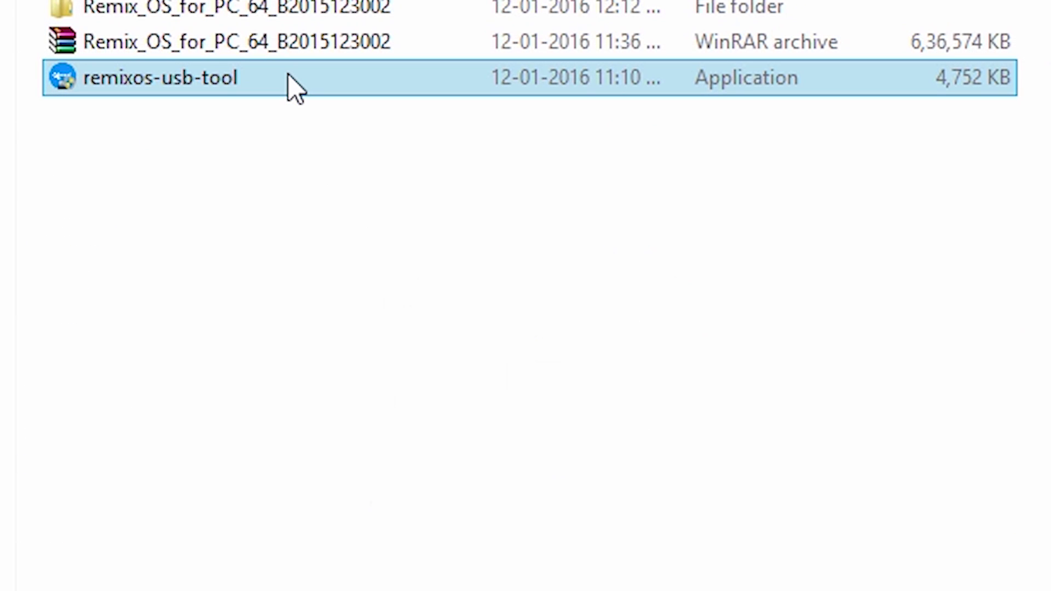
Run remixos-usb-tool as administrator and allow it to make changes
right_click(263, 137)
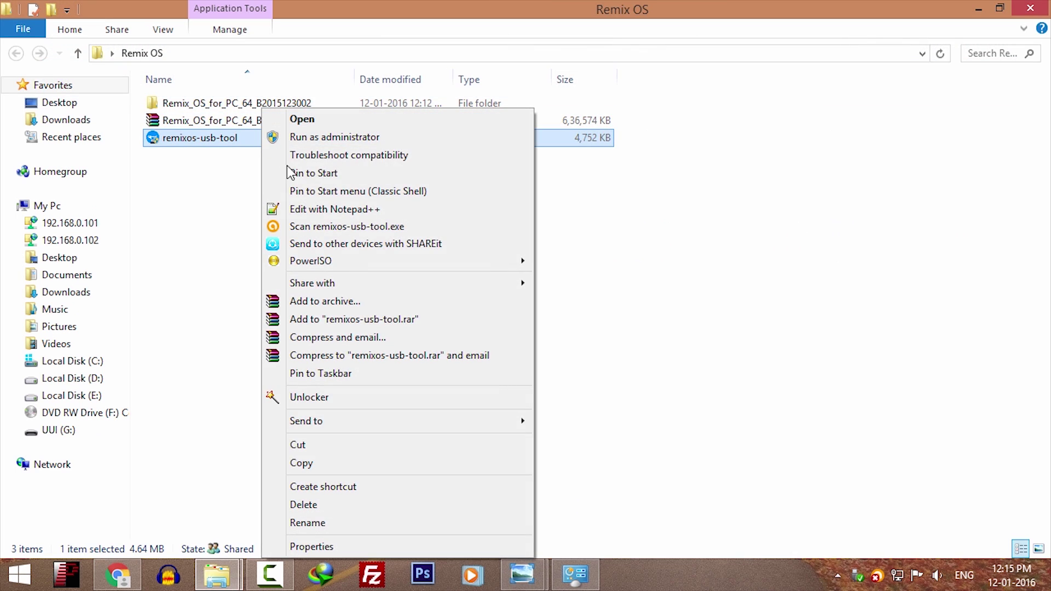
click(313, 138)
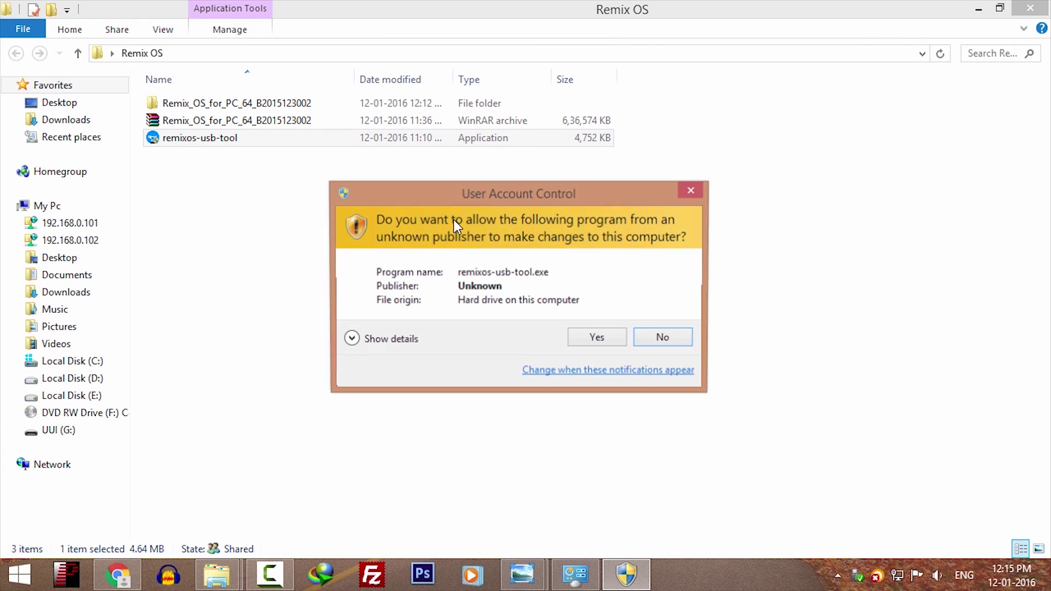
click(603, 336)
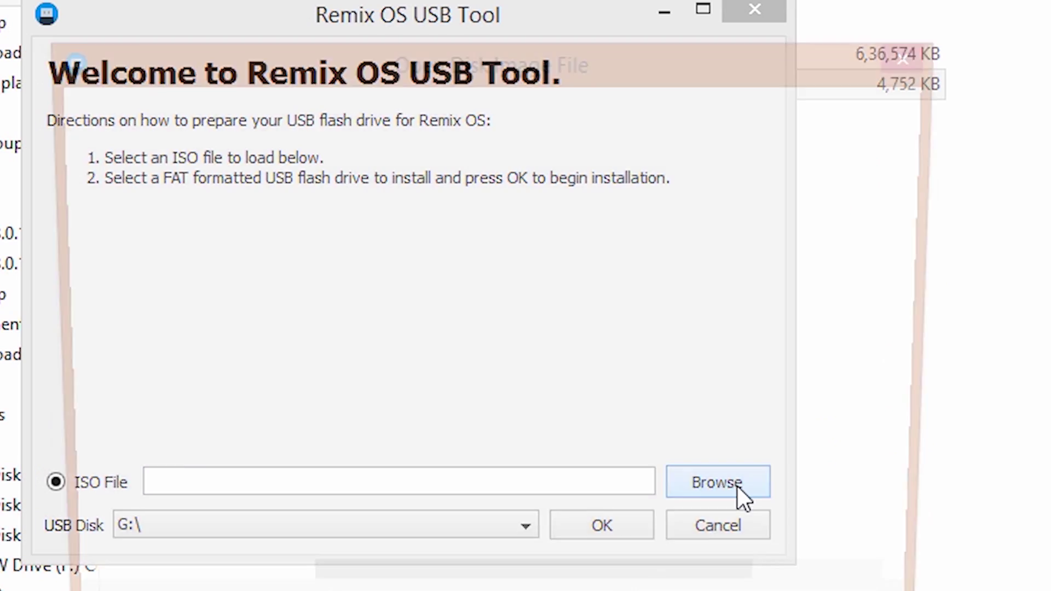
Load the Remix OS ISO from the extracted folder, target drive G:, and start writing
click(738, 486)
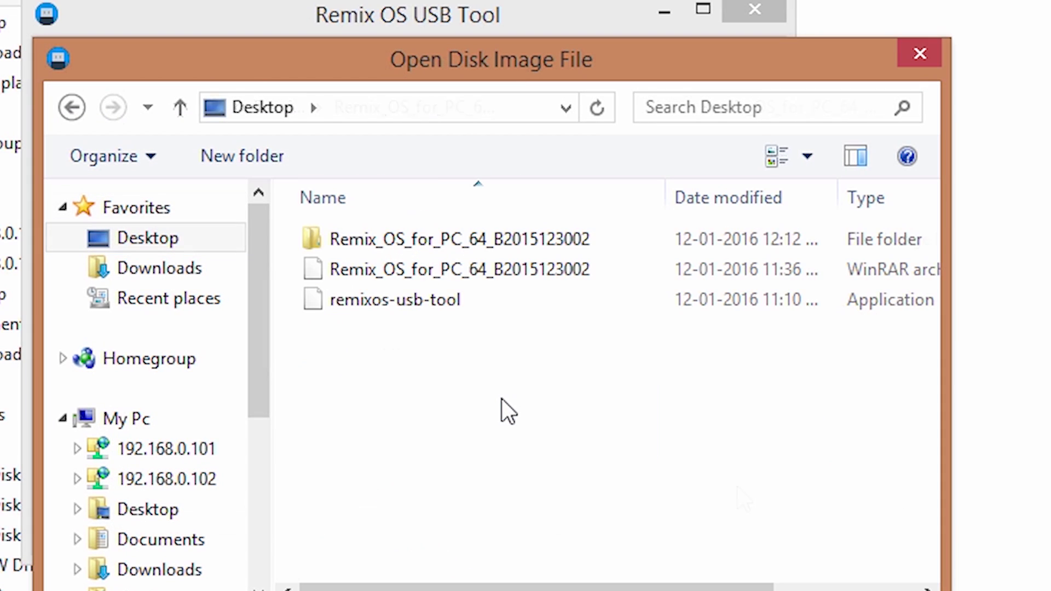
double_click(421, 249)
click(419, 248)
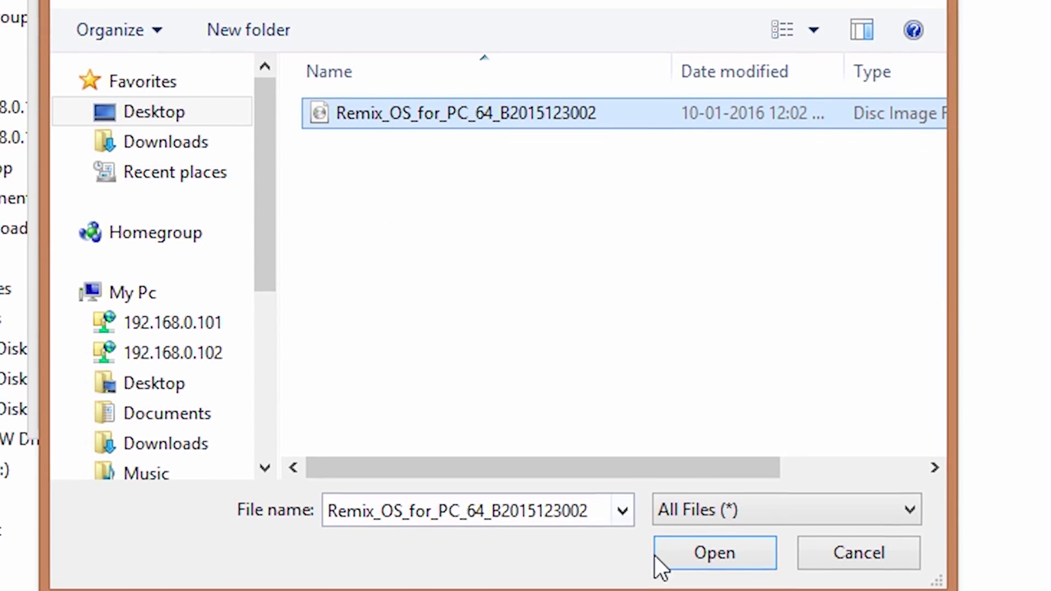
click(702, 567)
click(377, 436)
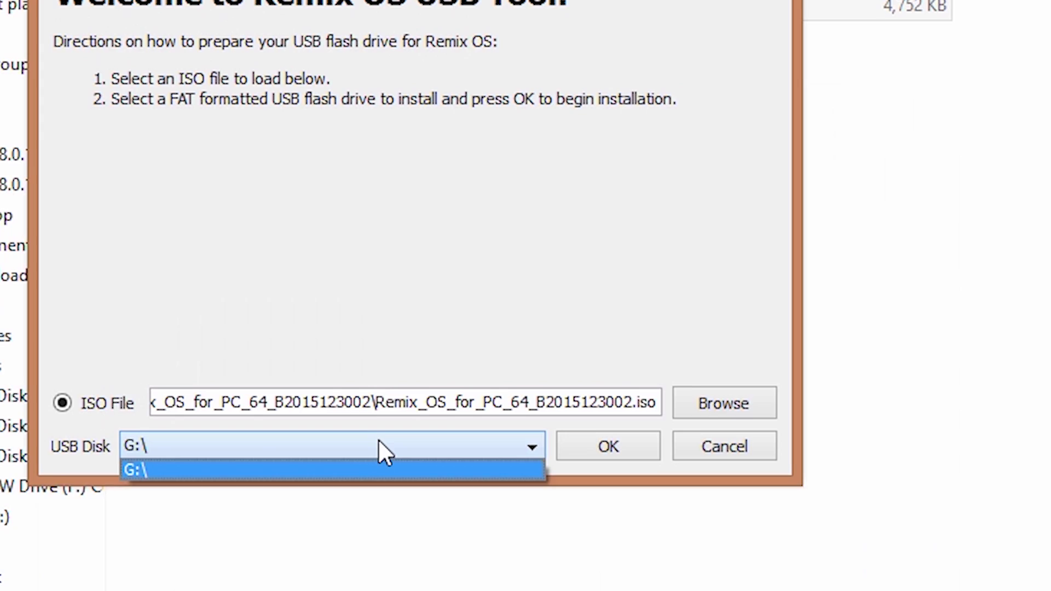
click(369, 458)
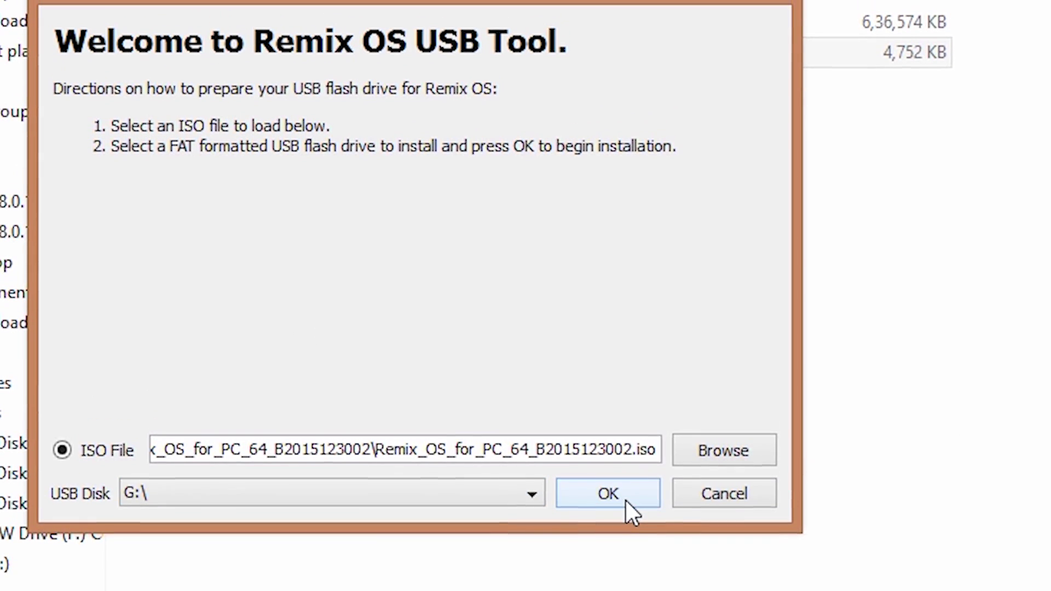
click(645, 487)
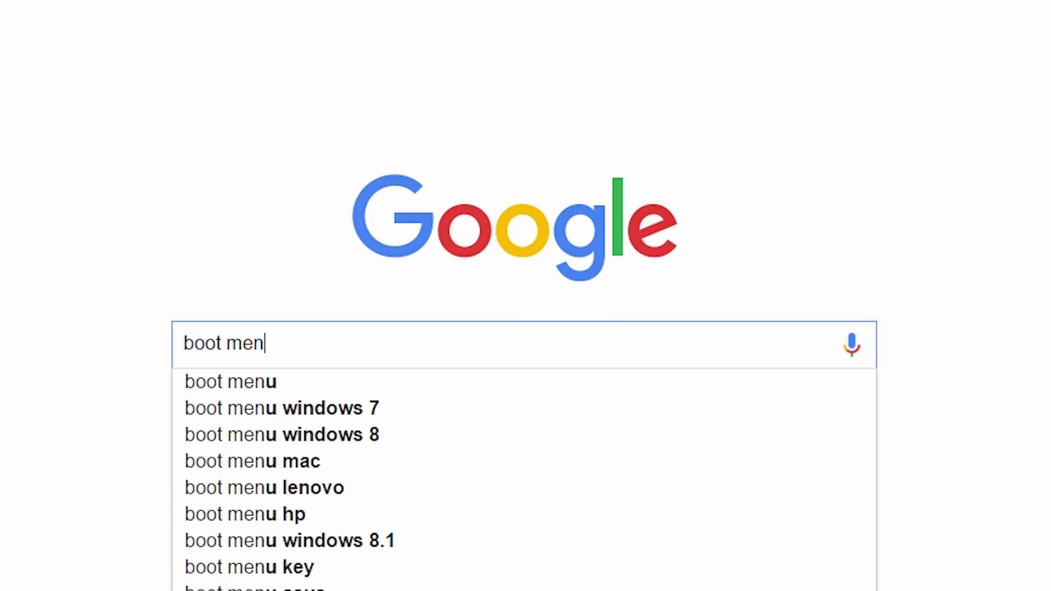
text(u )
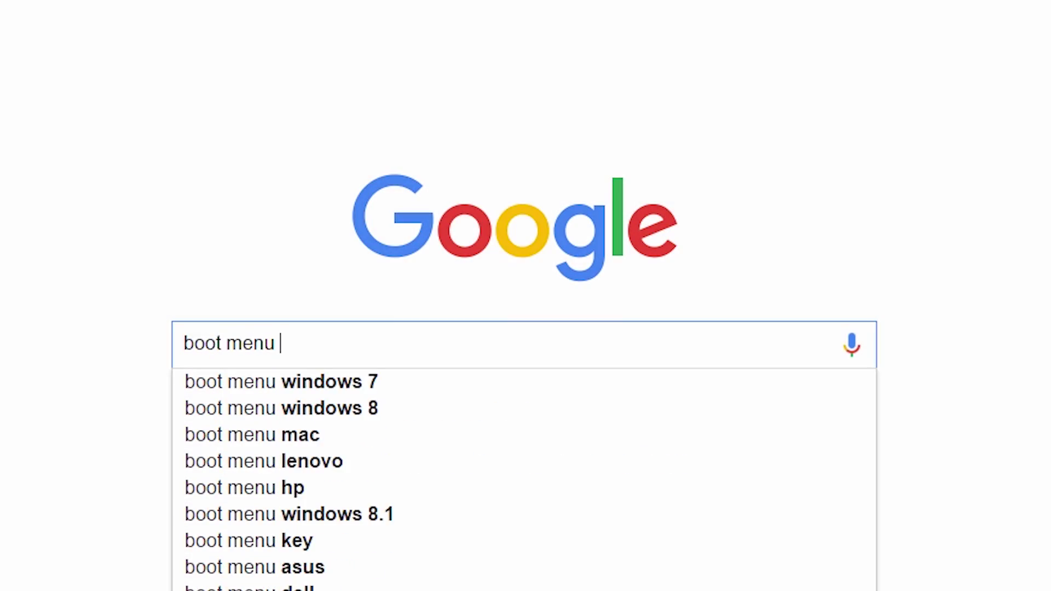
text(key for )
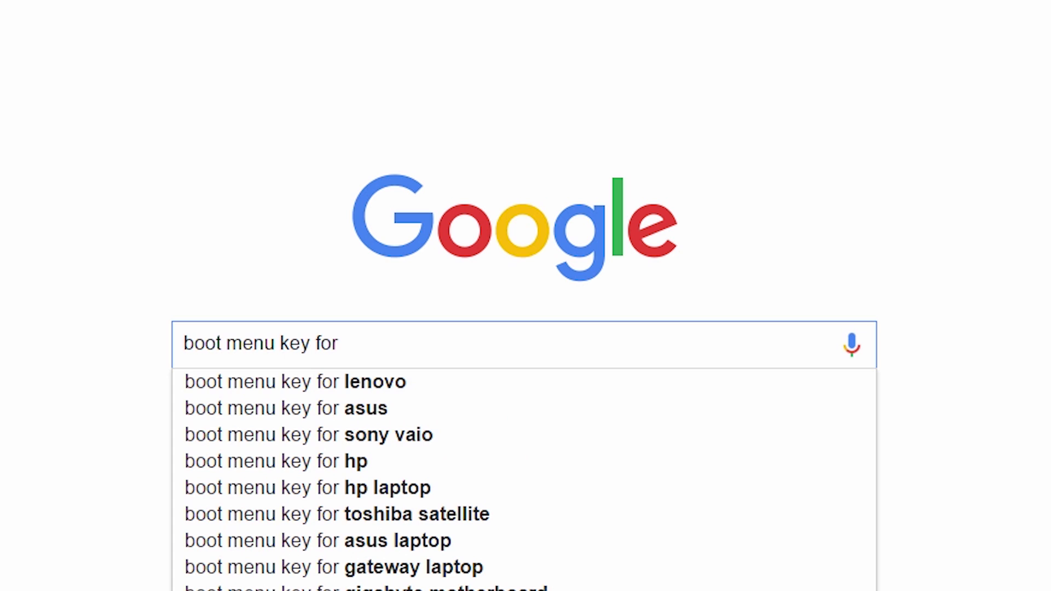
text(hp)
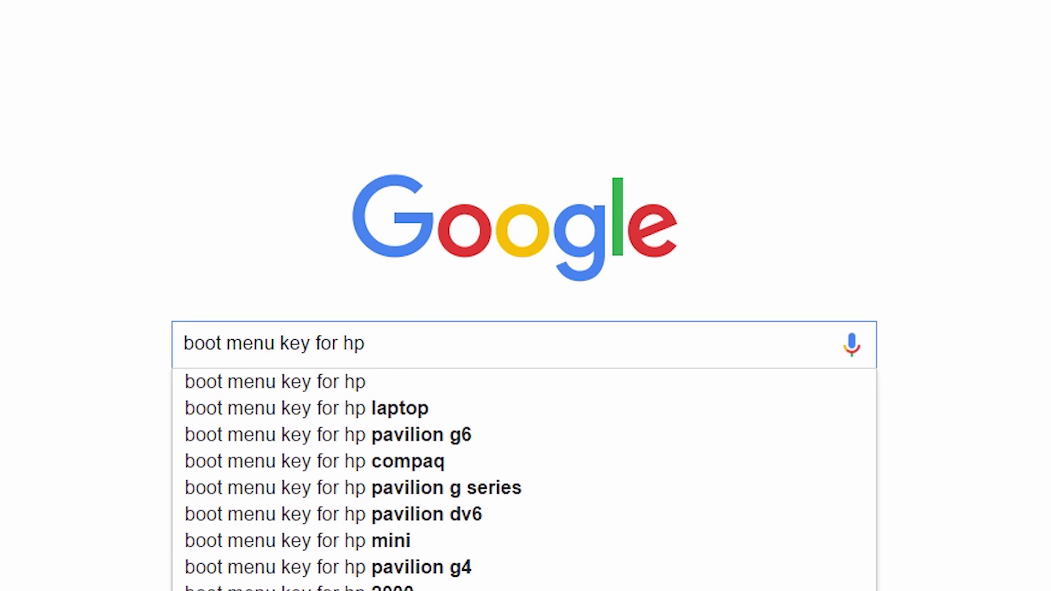
Move to the HP laptop suggestion for the 'boot menu key for hp' search
key(Down)
key(Down)
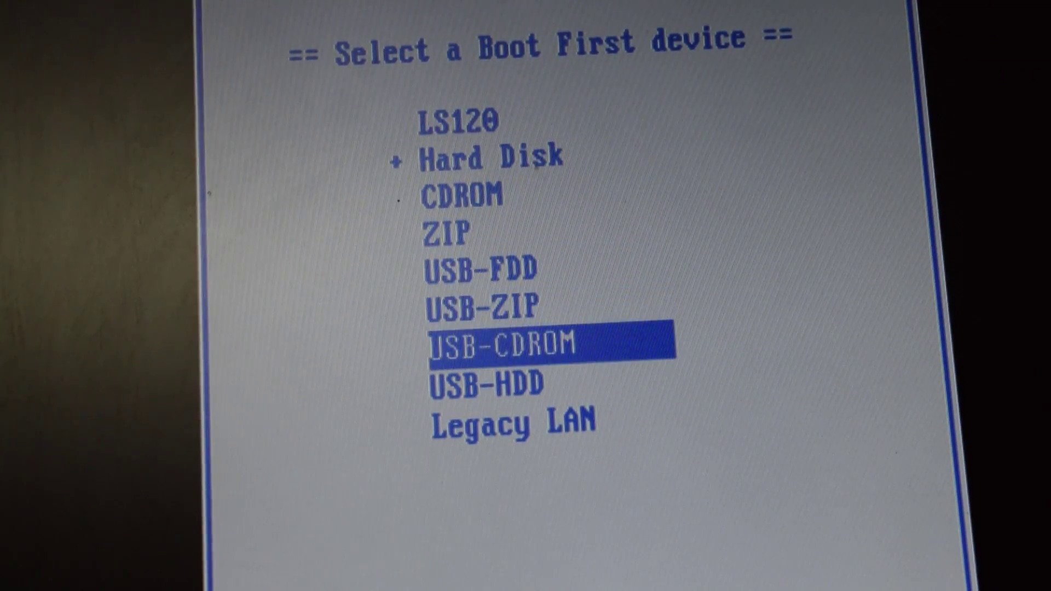
Boot from the USB device and start Remix OS in Resident mode
key(Up)
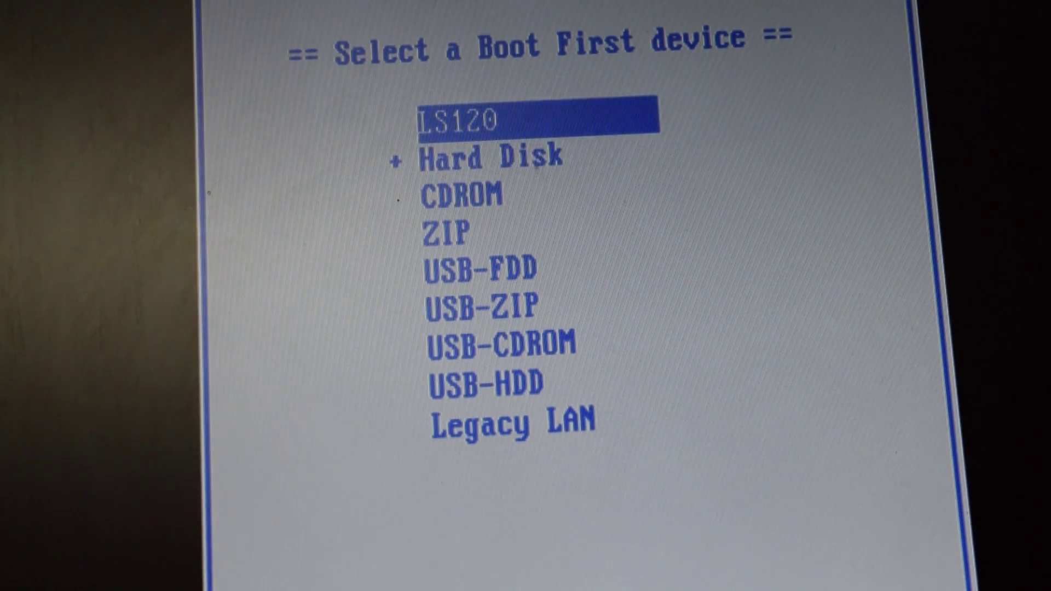
key(Down)
key(Down)
key(Down)
key(Down)
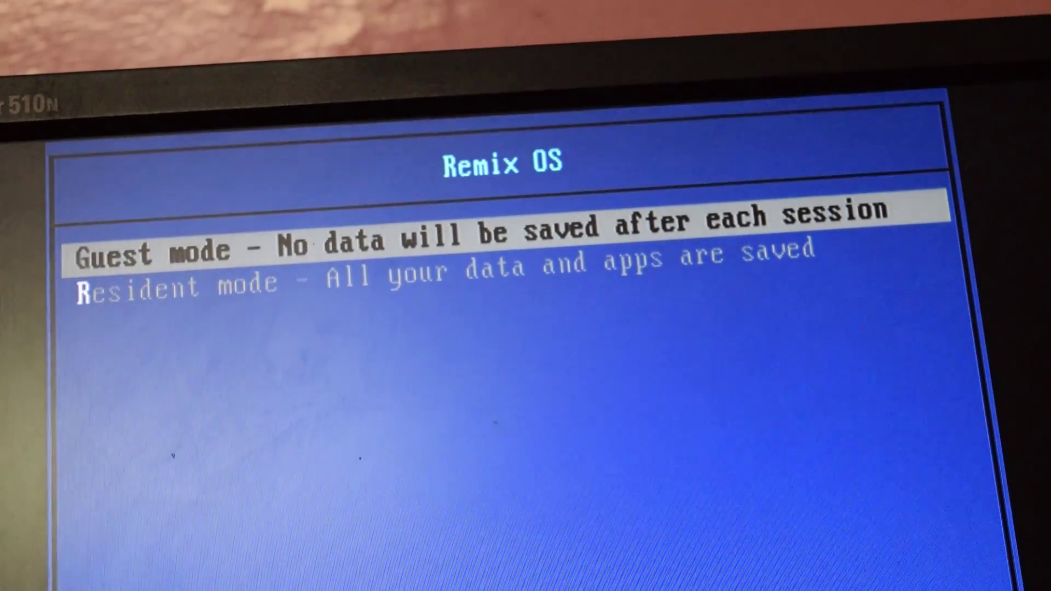
key(Down)
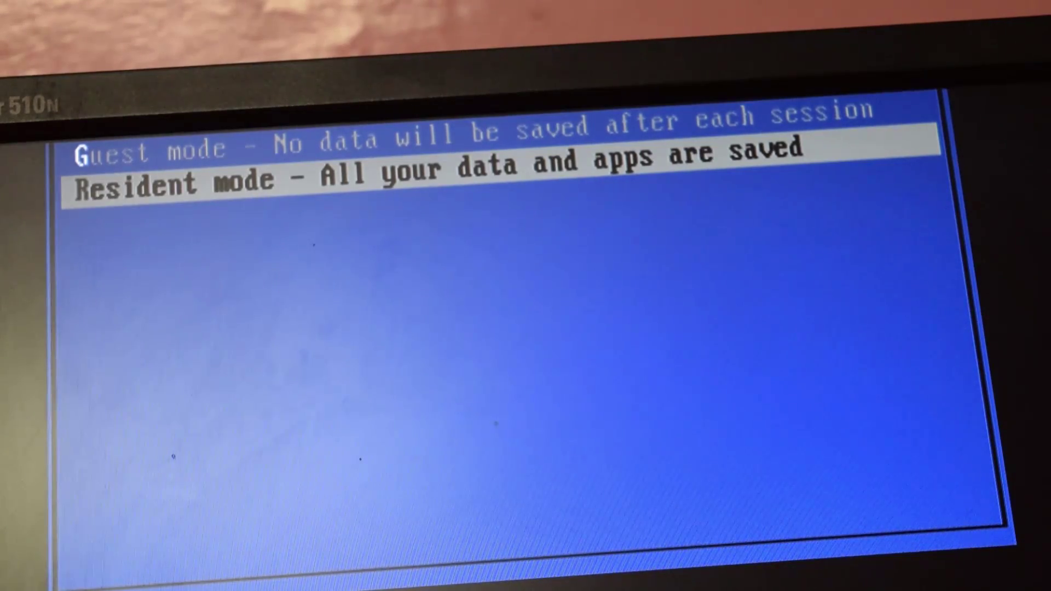
key(Return)
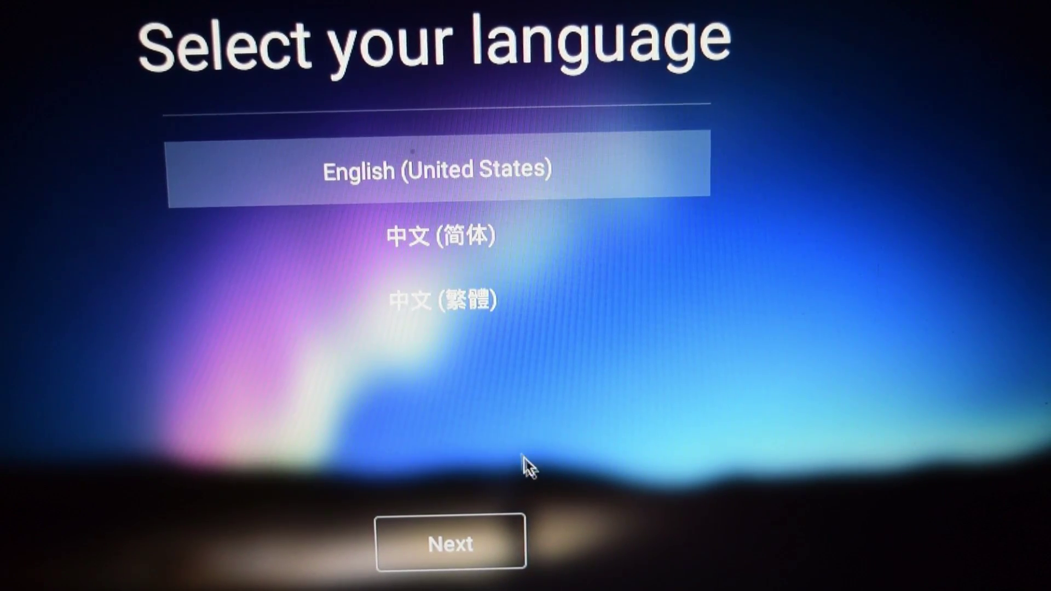
Keep English (United States), accept the user agreement, and start Remix OS
click(463, 548)
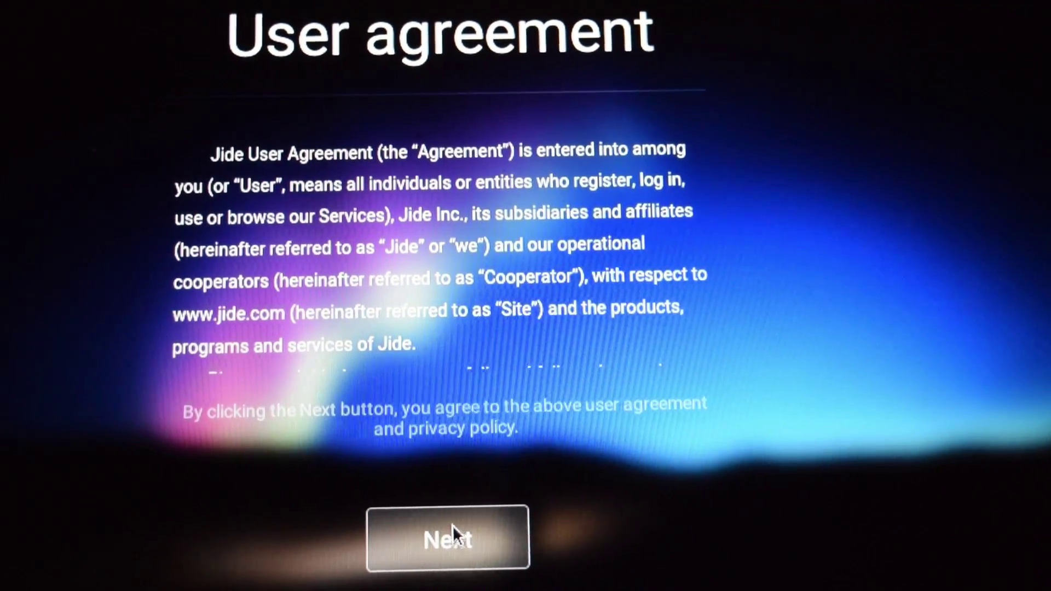
click(459, 556)
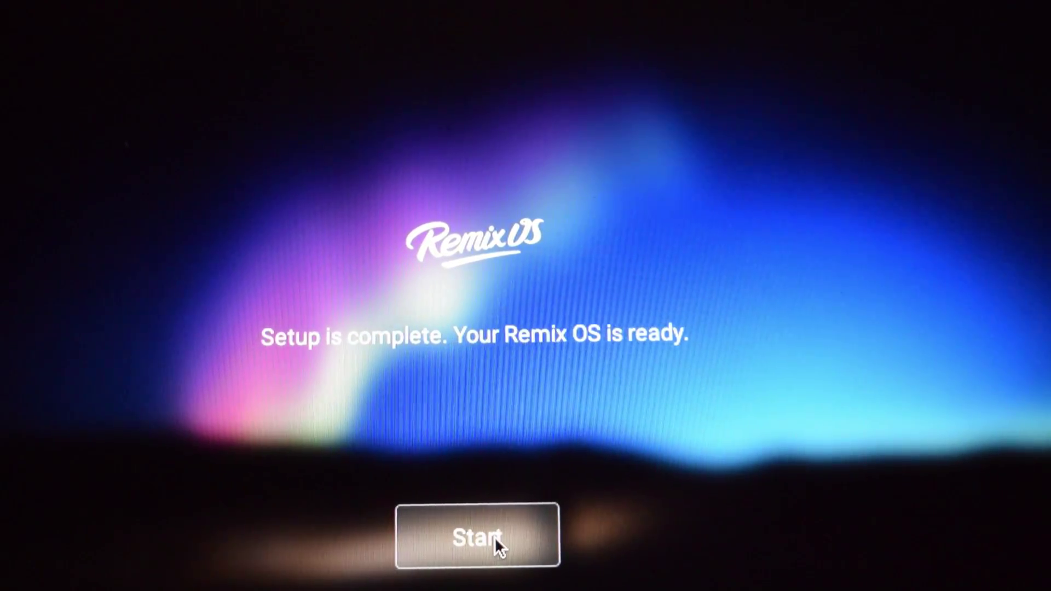
click(497, 539)
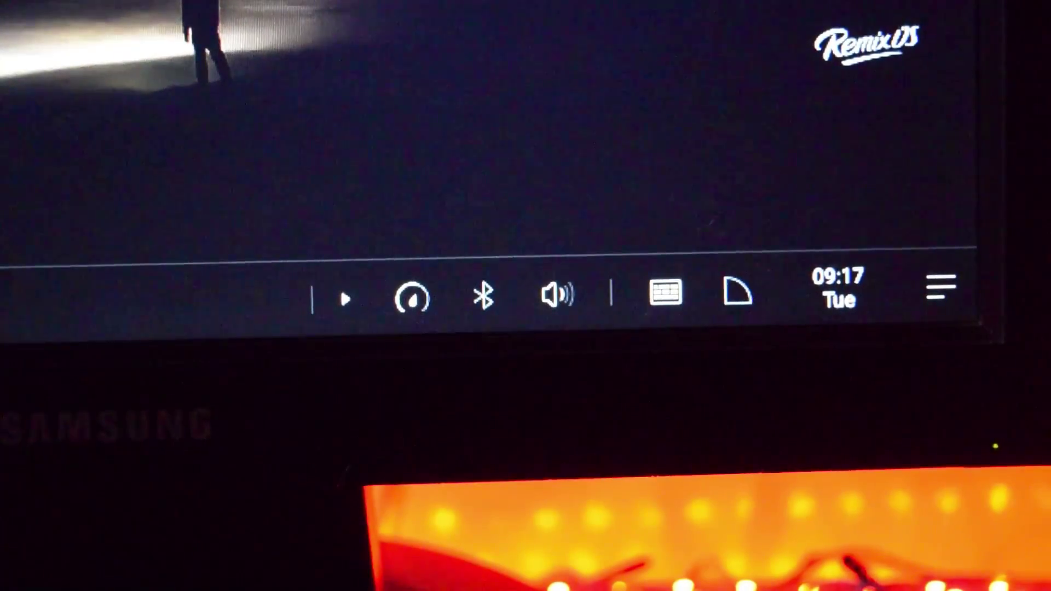
Open the tray volume control and drag the system volume slider to about 45%
click(490, 305)
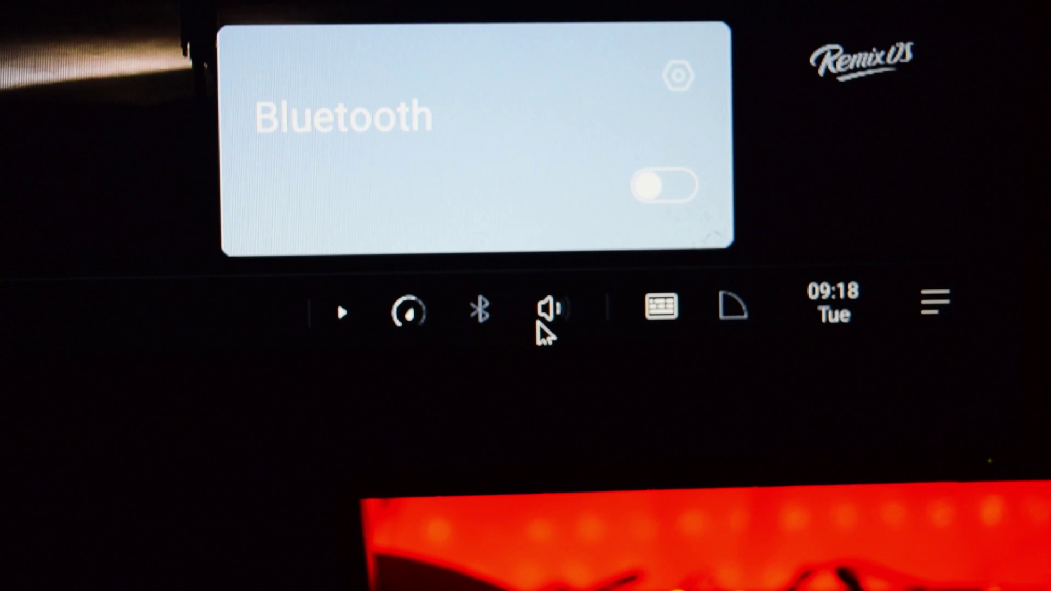
click(543, 298)
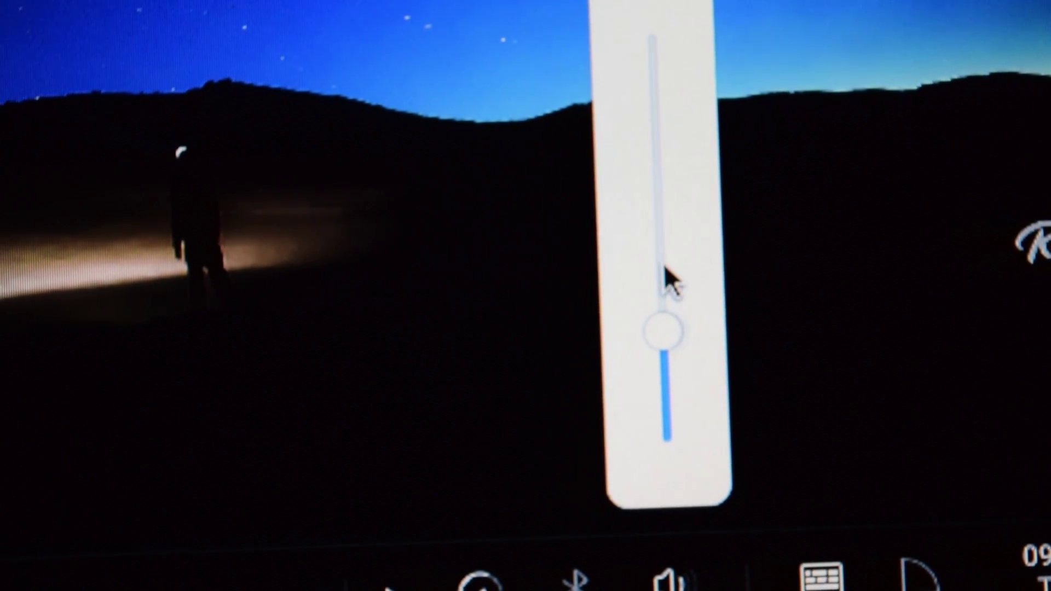
click(674, 255)
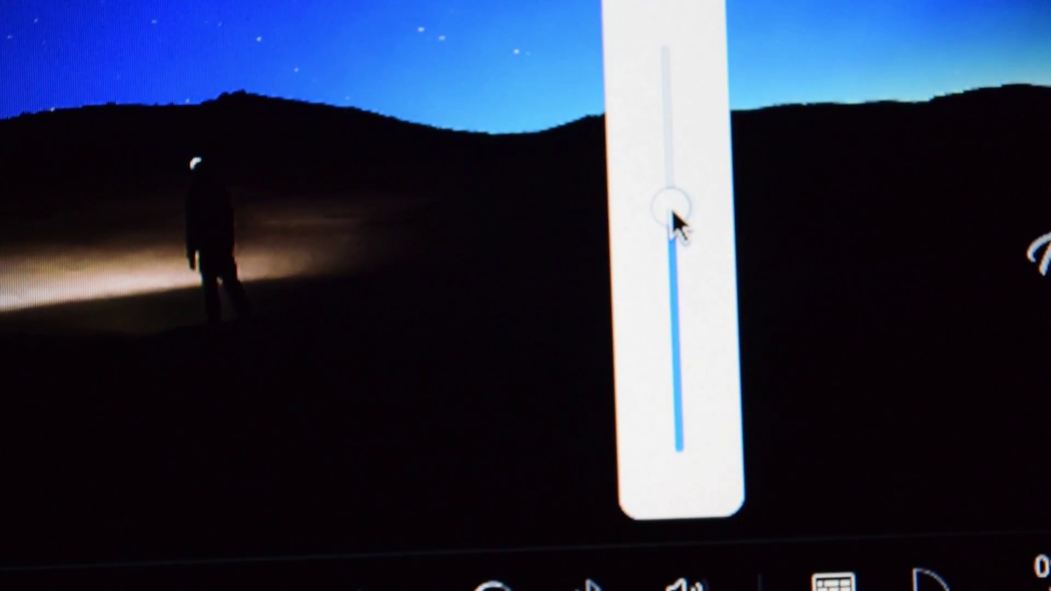
drag(678, 222, 677, 287)
mouse_move(674, 341)
mouse_down()
mouse_move(687, 140)
mouse_move(671, 301)
mouse_up()
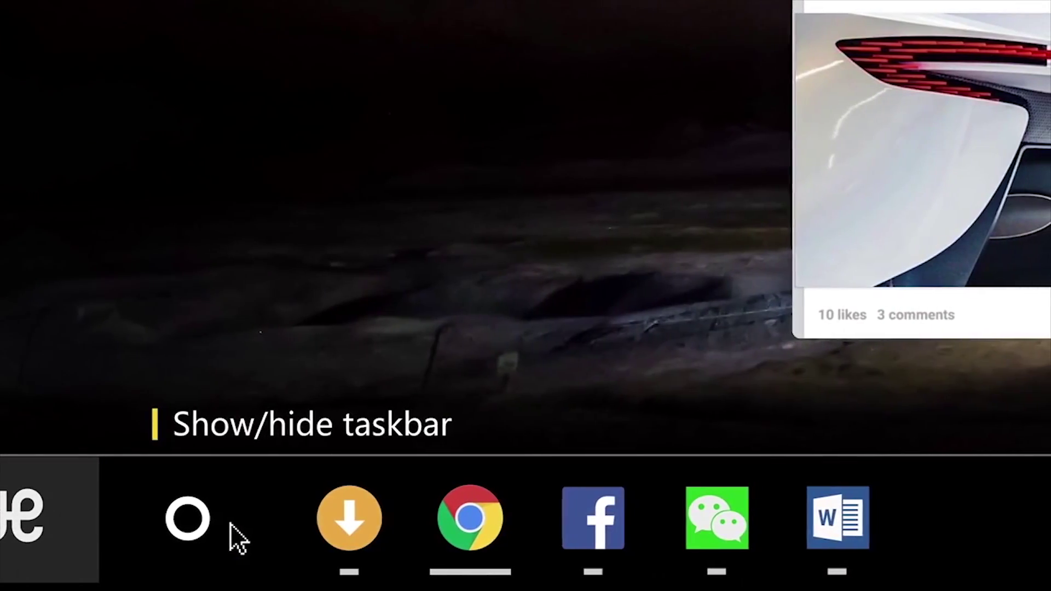
Switch between the Downloads, Chrome and Facebook taskbar apps, then drag upward from the taskbar
click(343, 532)
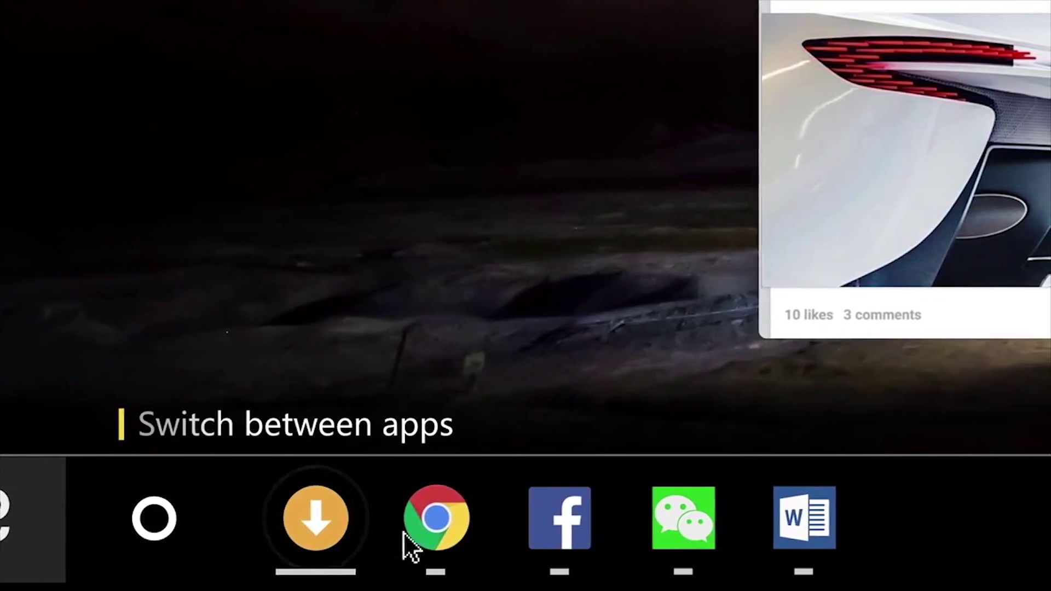
click(444, 532)
click(552, 532)
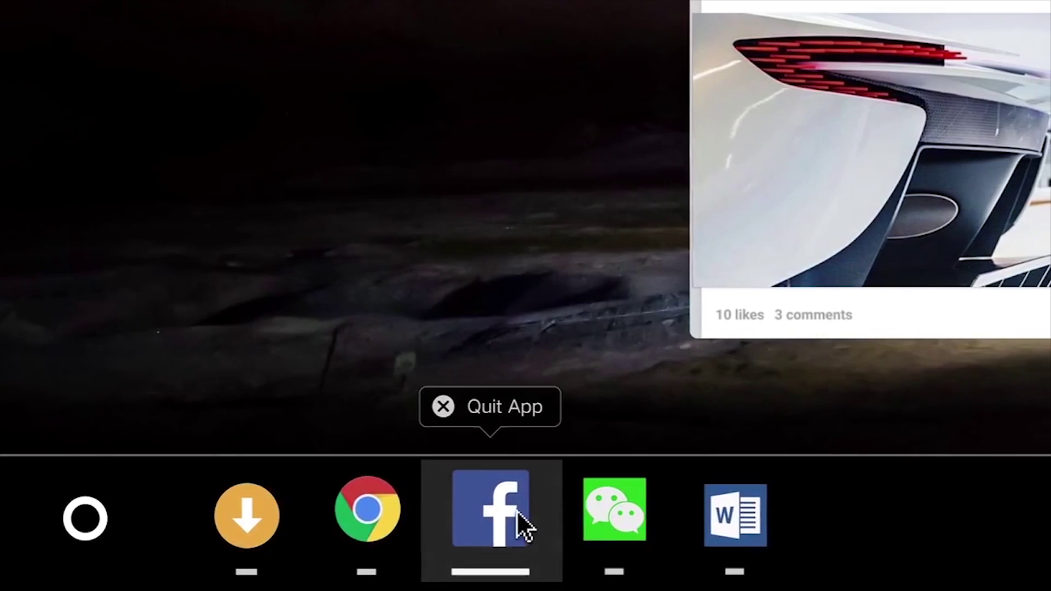
drag(517, 513, 493, 336)
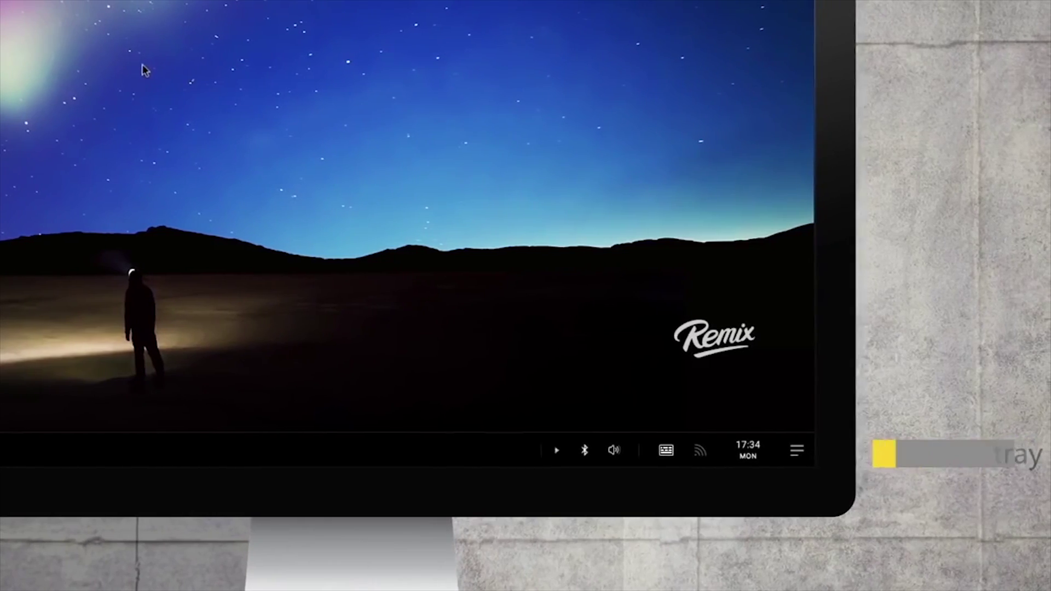